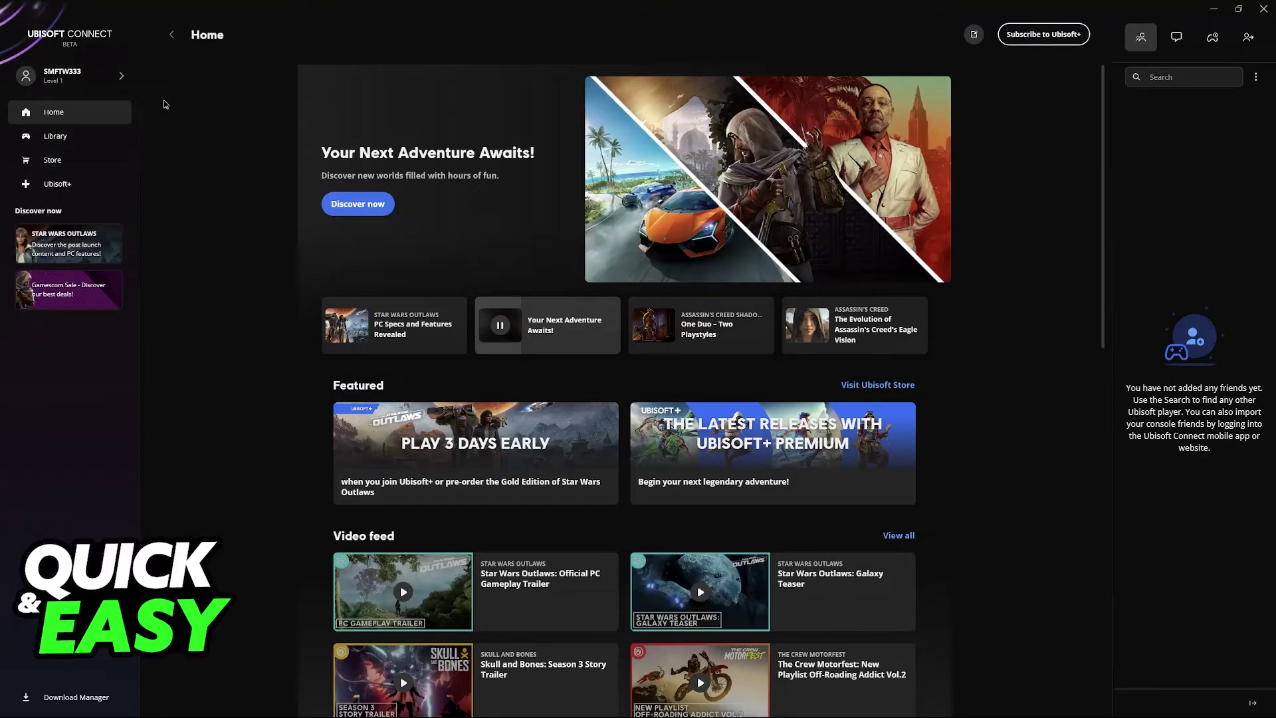
- From the account menu go to My profile and start editing the avatar
click(62, 76)
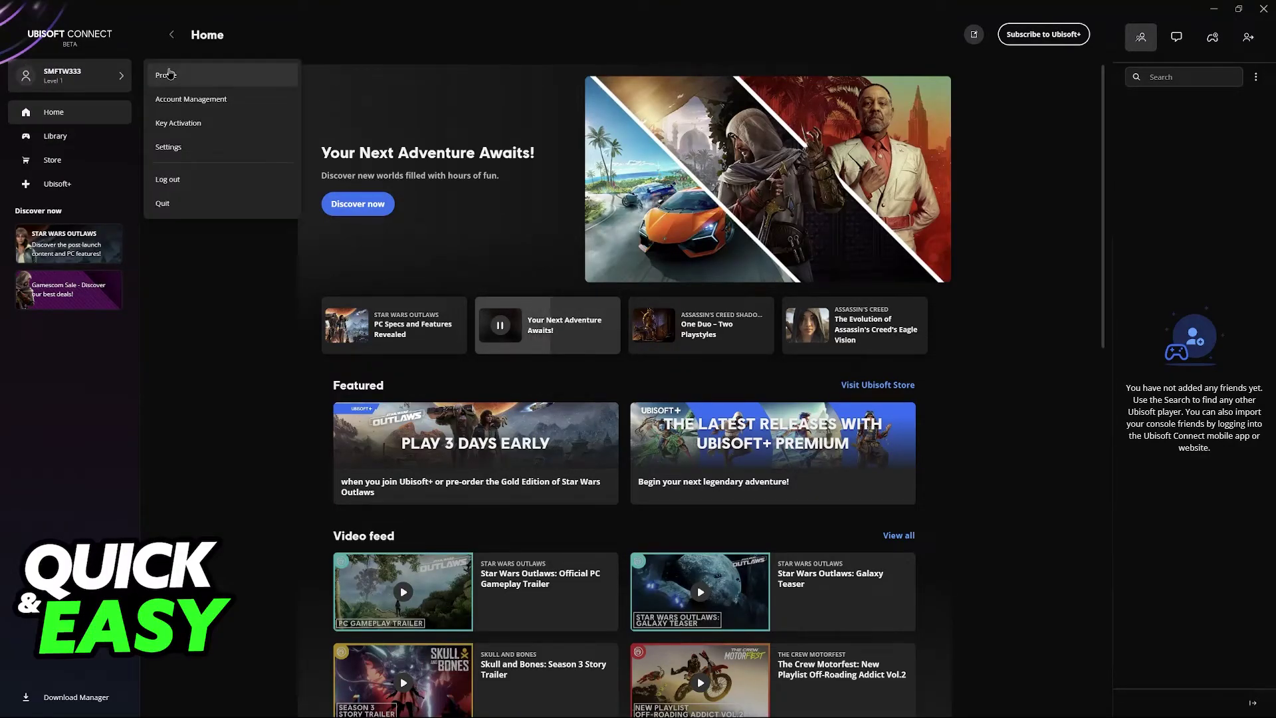
click(166, 75)
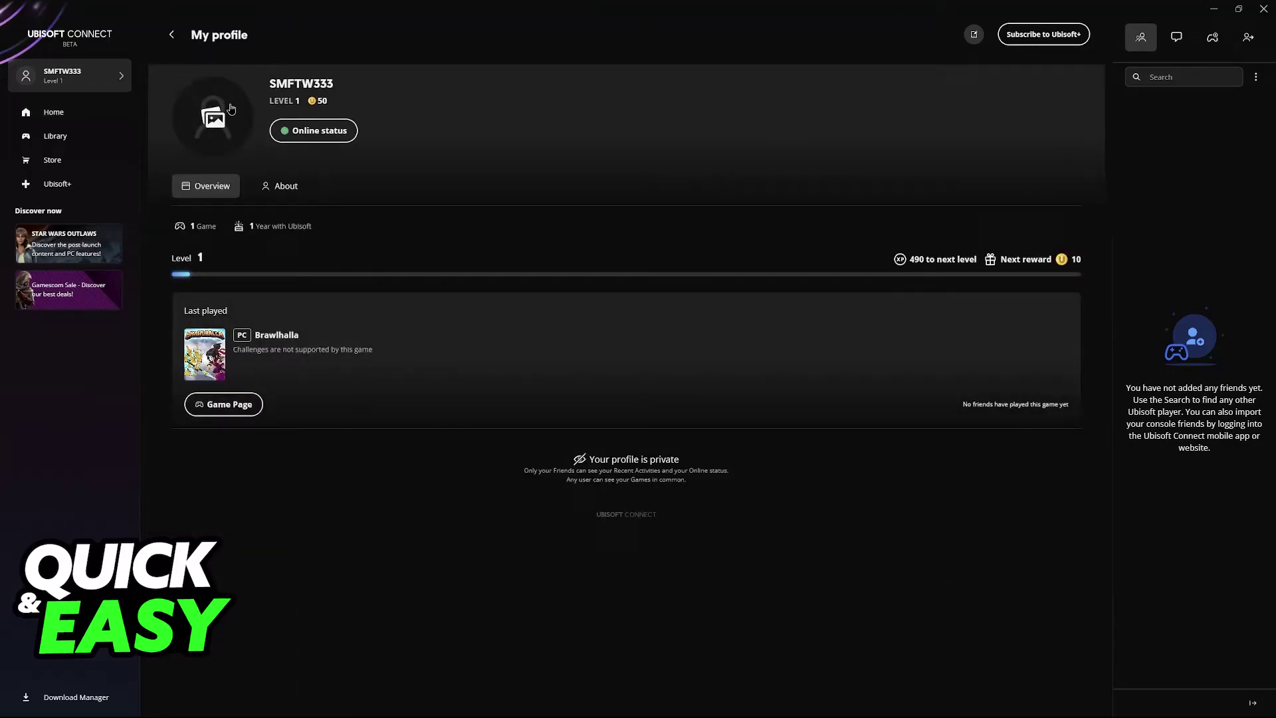
click(221, 136)
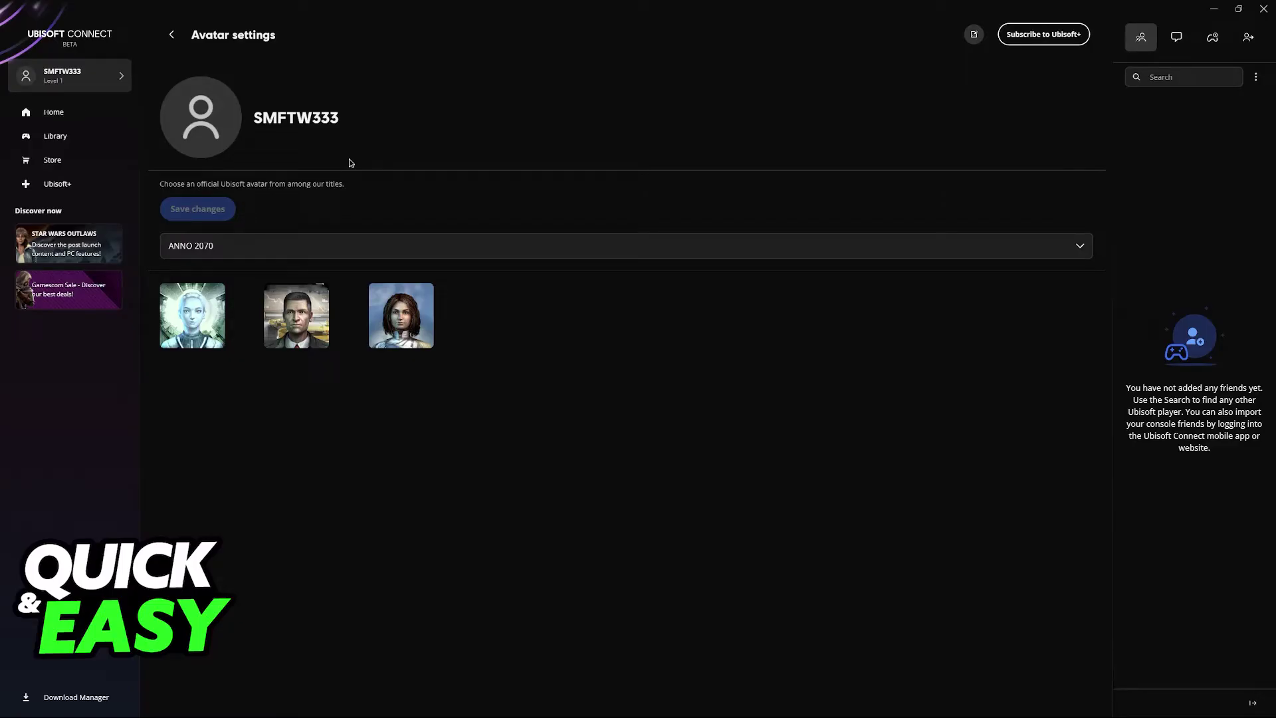
- Browse the game list past Assassin's Creed Liberation HD and choose Far Cry 6 as the avatar source
click(359, 243)
scroll(329, 314, down, 3)
scroll(368, 370, down, 3)
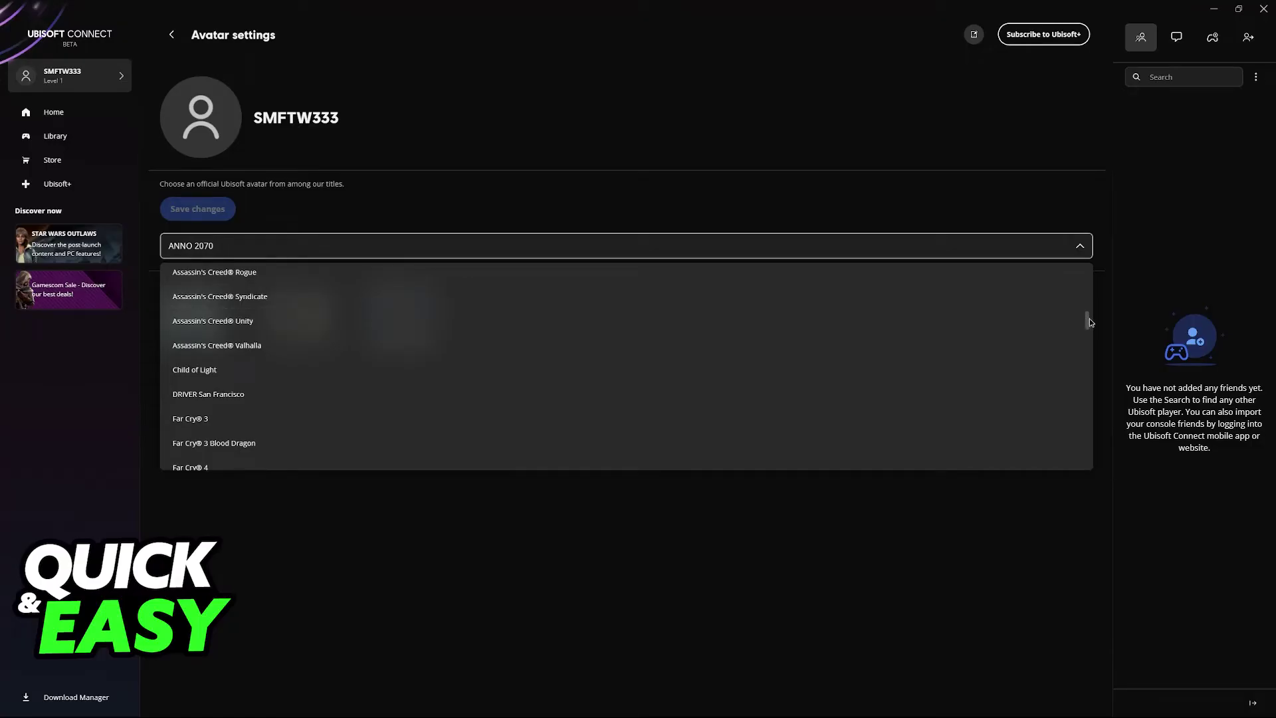
mouse_move(1087, 319)
mouse_down()
mouse_move(1098, 461)
mouse_move(1094, 270)
mouse_up()
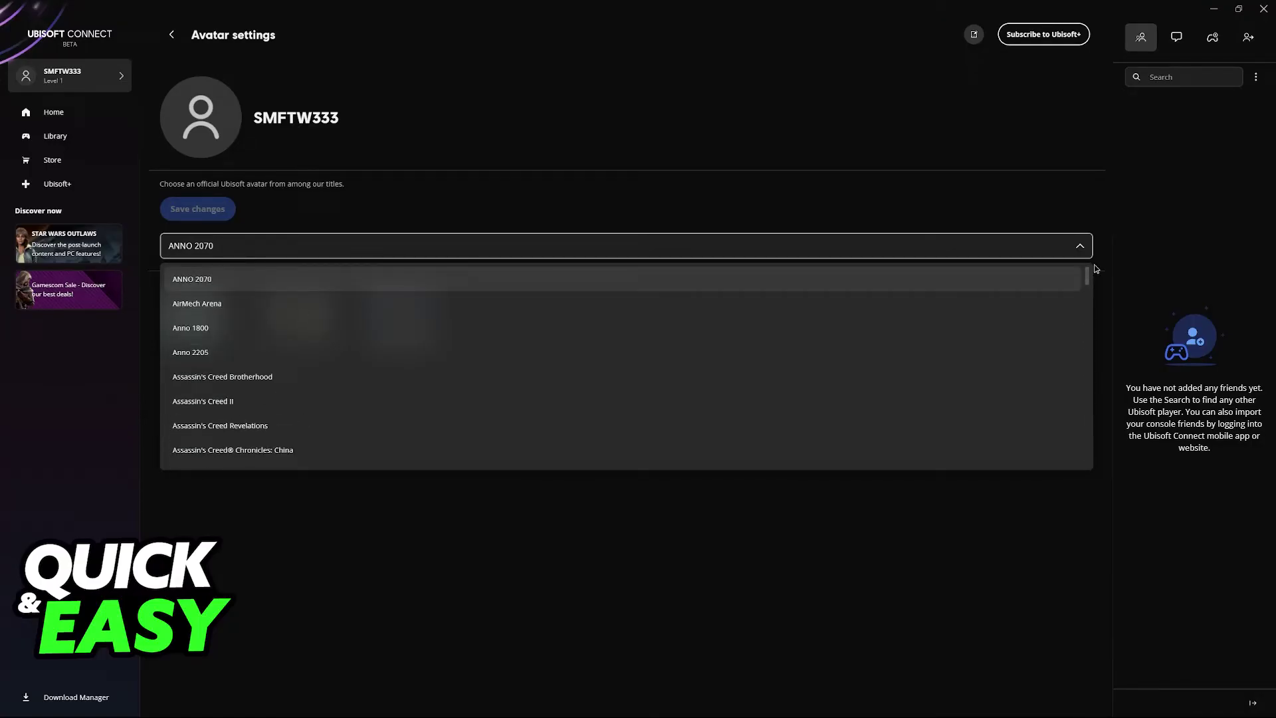
scroll(186, 334, down, 2)
scroll(256, 306, down, 2)
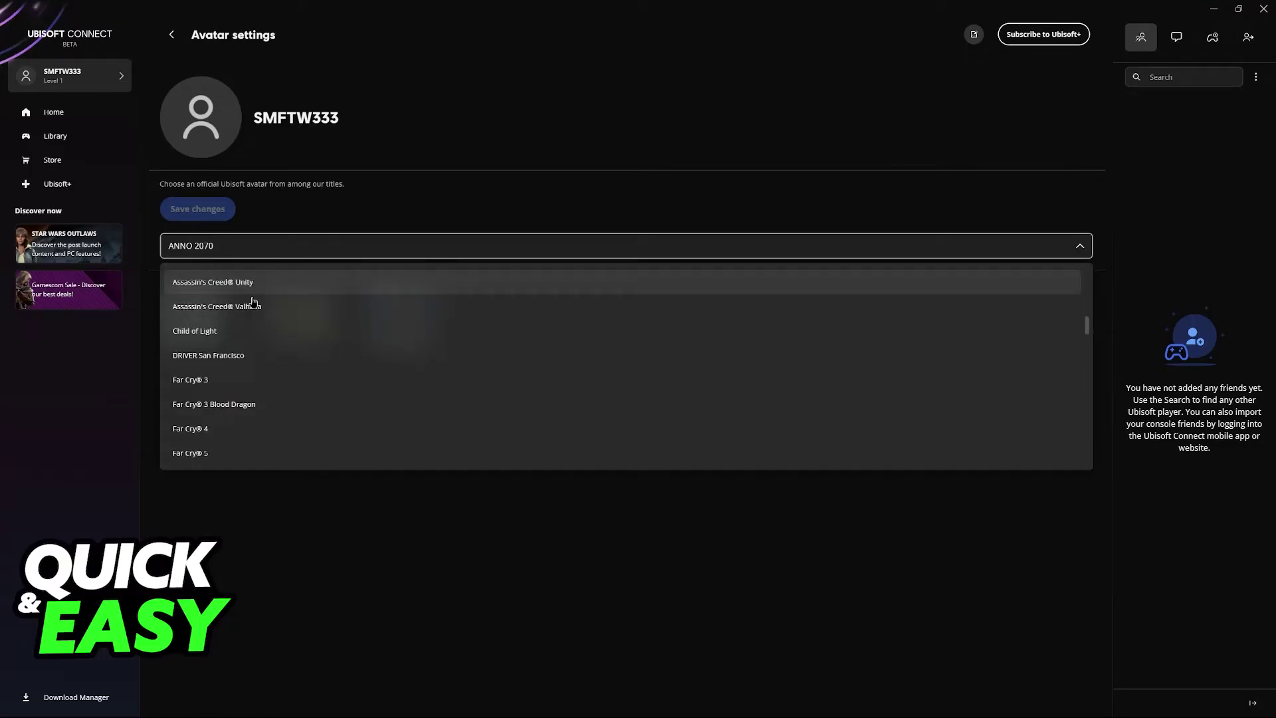
scroll(288, 368, down, 2)
scroll(288, 360, up, 2)
click(287, 345)
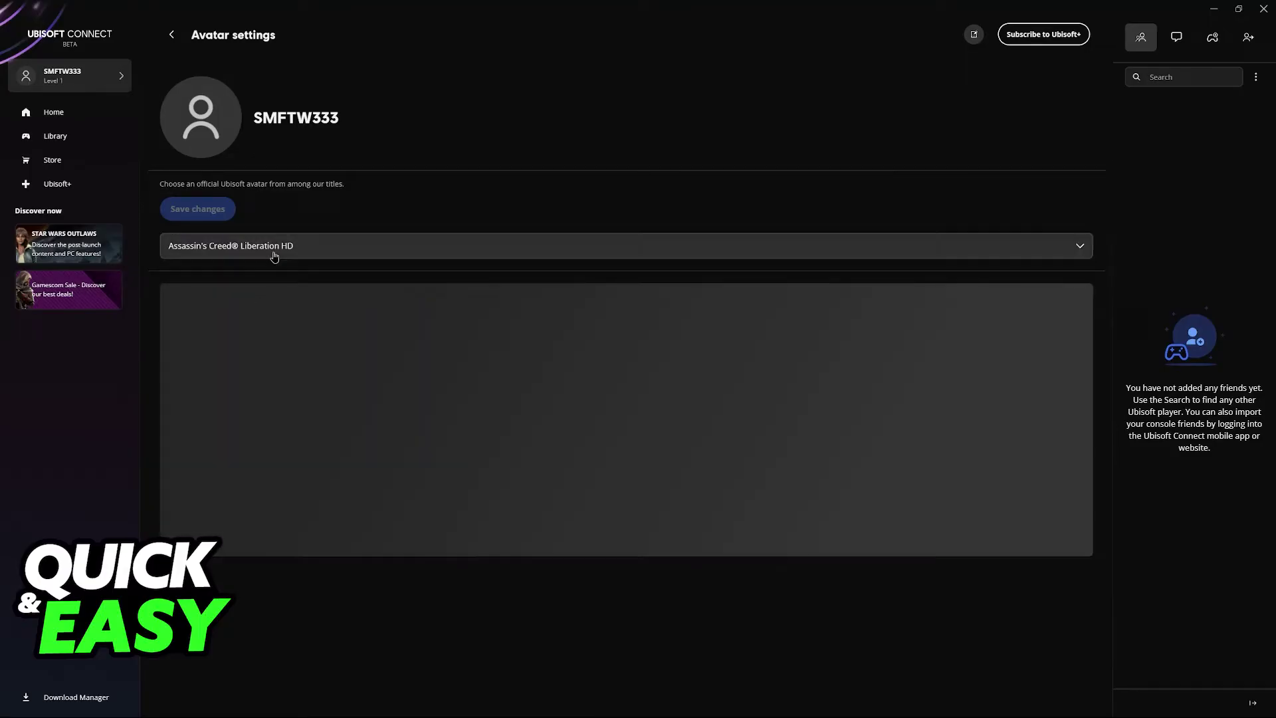
click(248, 252)
scroll(257, 388, down, 2)
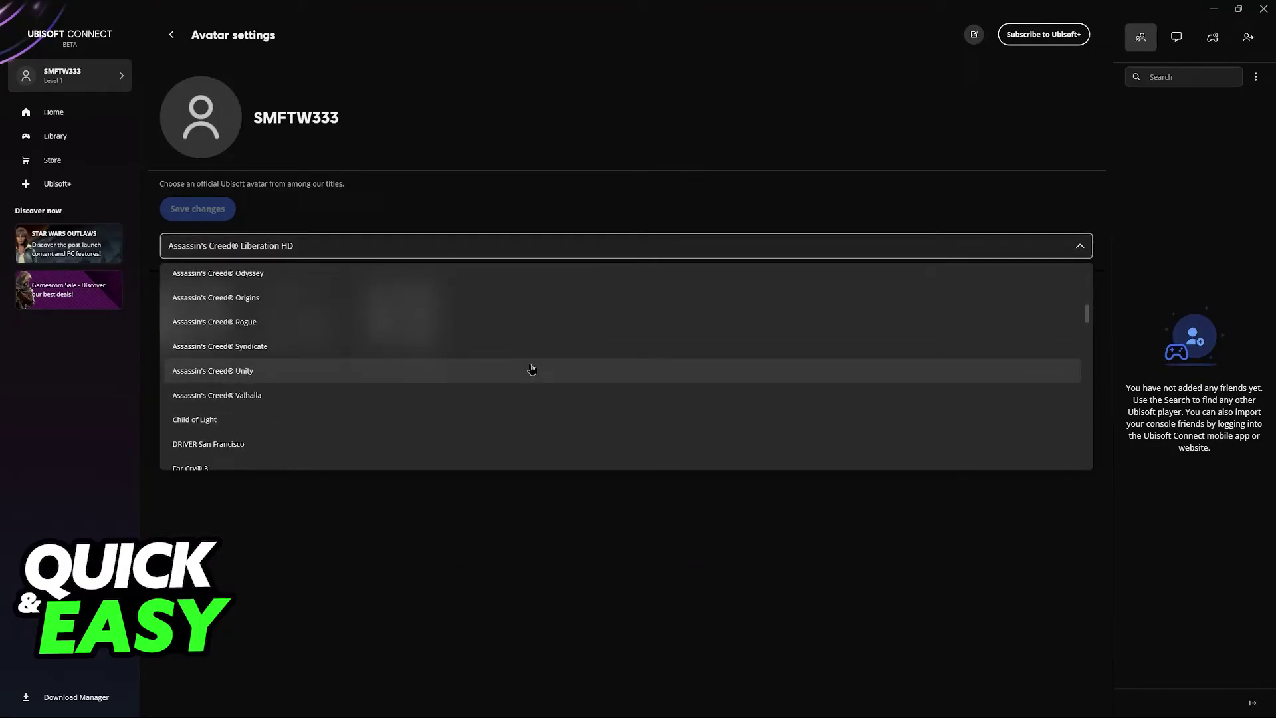
scroll(534, 368, down, 2)
scroll(399, 364, down, 2)
scroll(259, 360, up, 2)
click(242, 367)
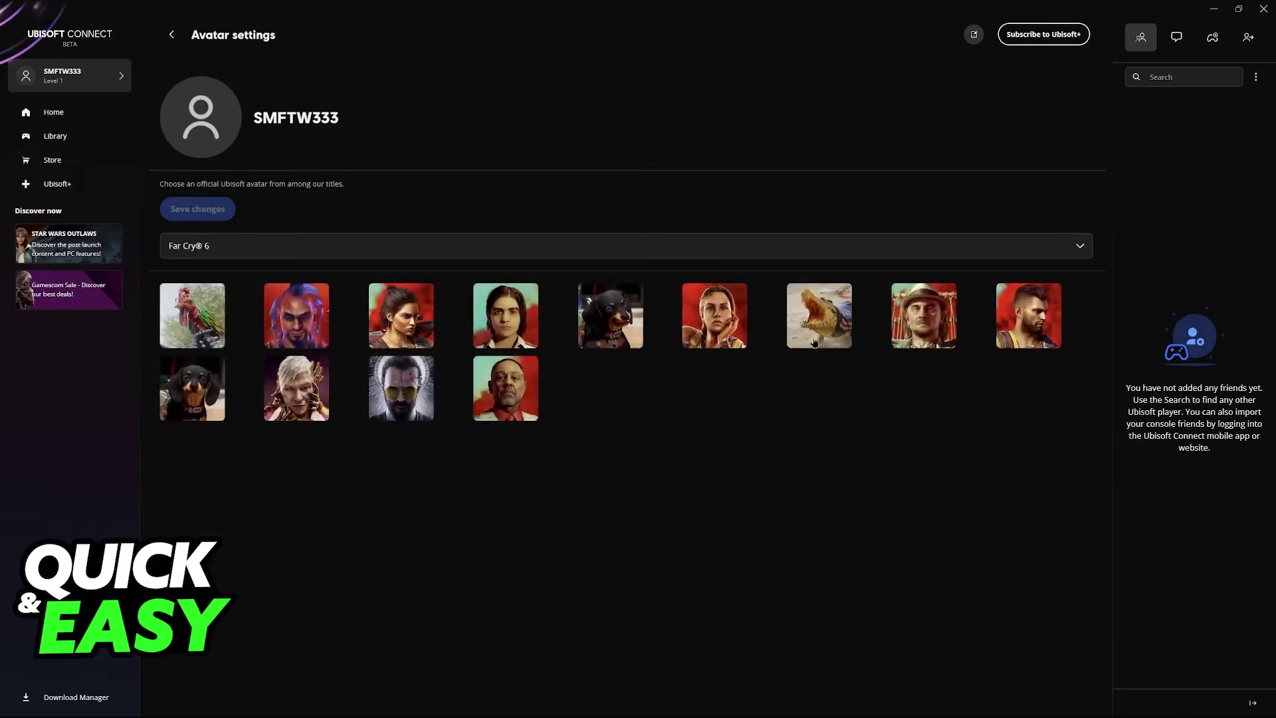
- Save the Far Cry 6 dog avatar as the profile picture and return to My profile
click(603, 319)
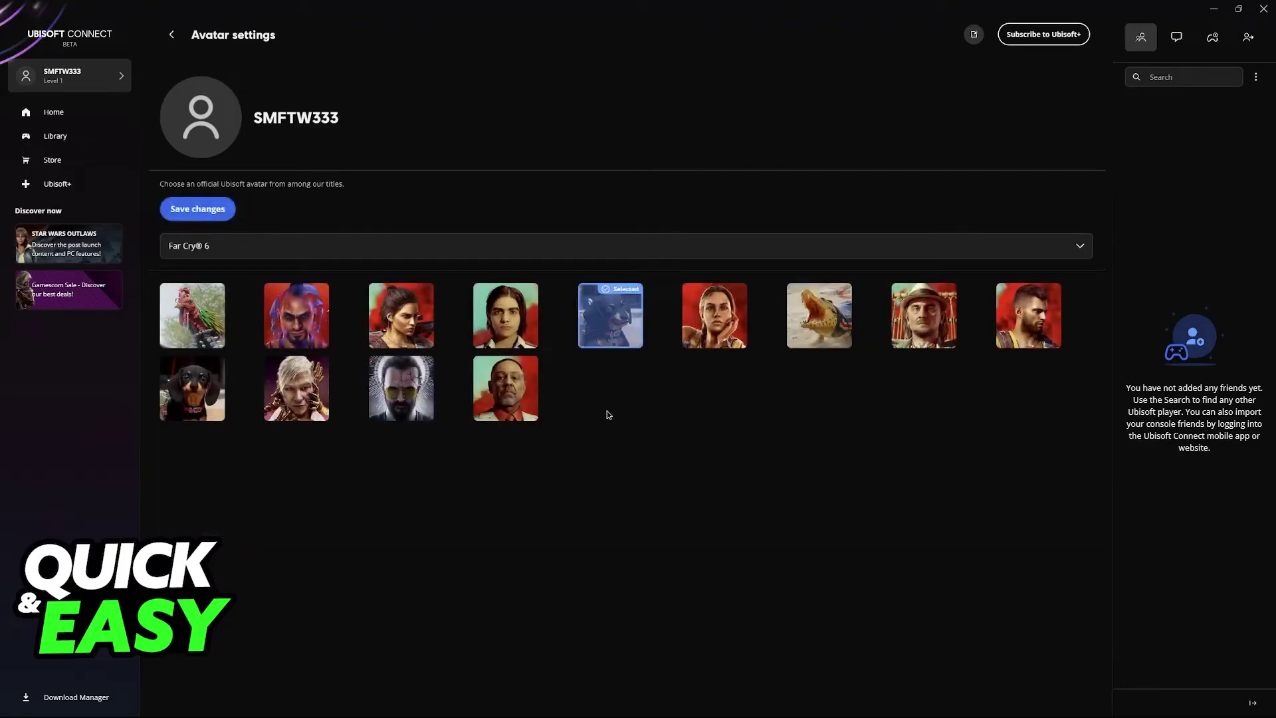
click(228, 210)
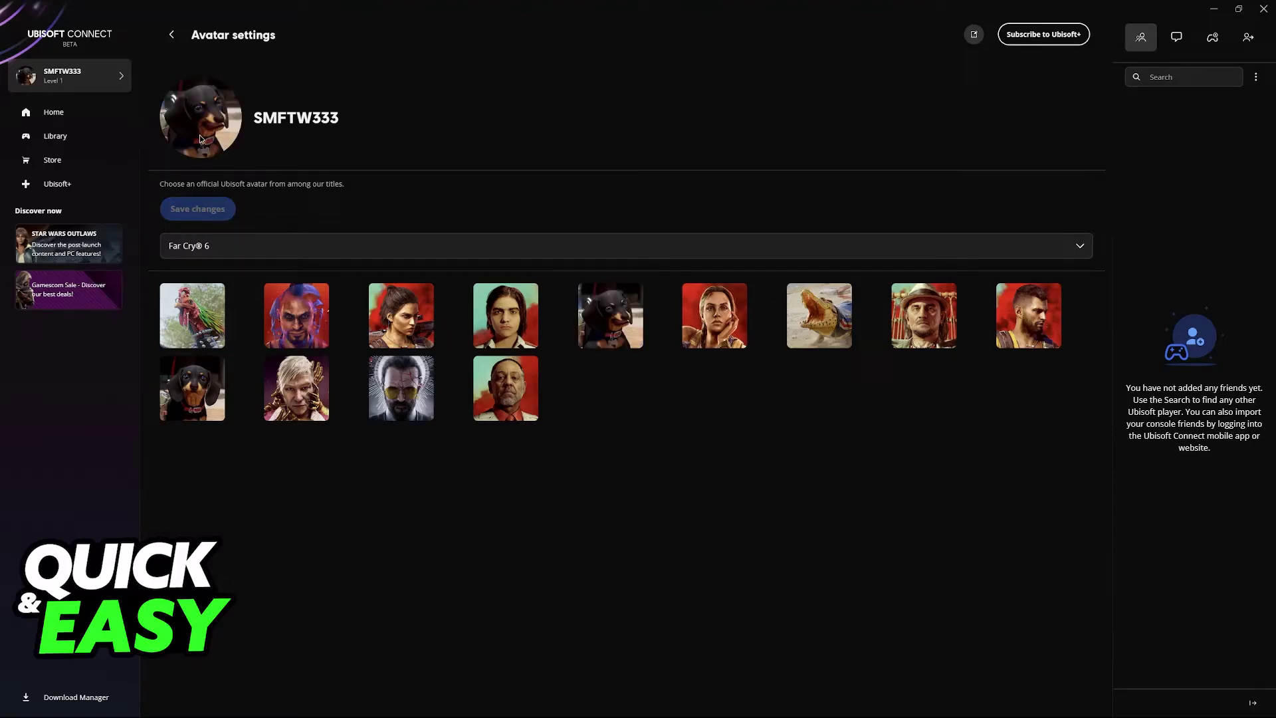
click(173, 36)
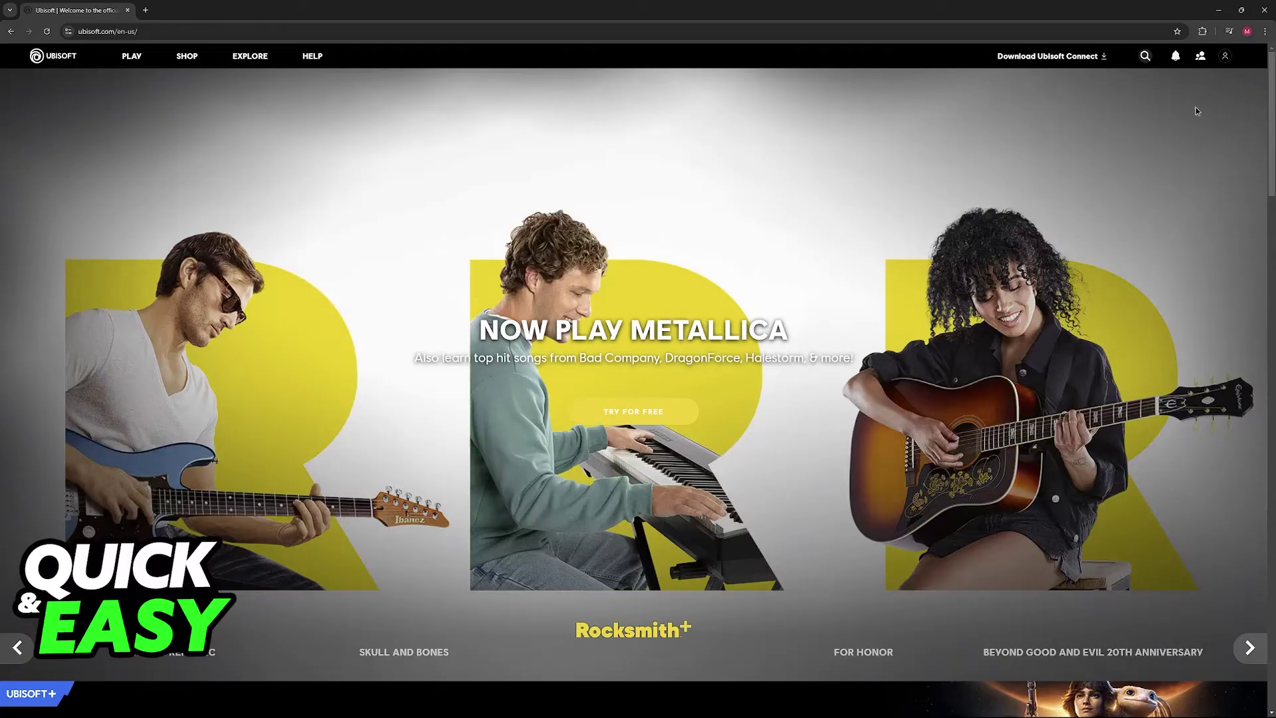
- On ubisoft.com, save the first Splinter Cell Blacklist avatar as the account picture
click(1226, 56)
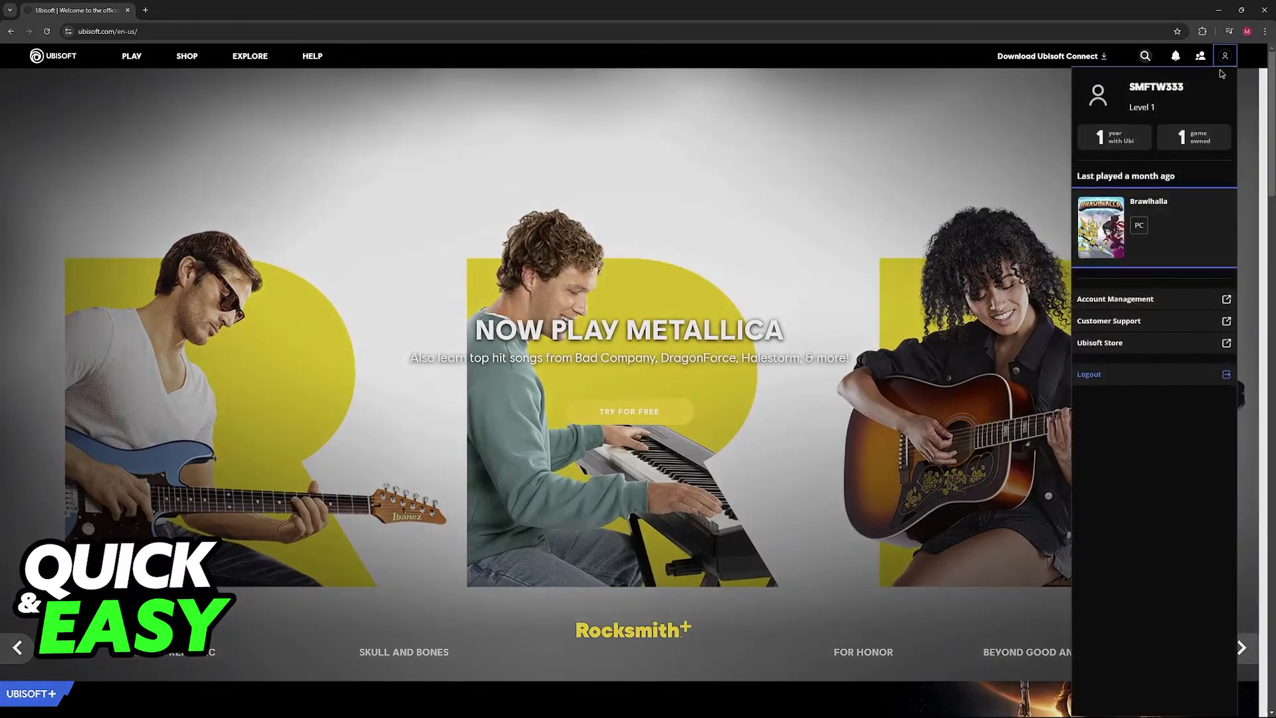
click(1100, 97)
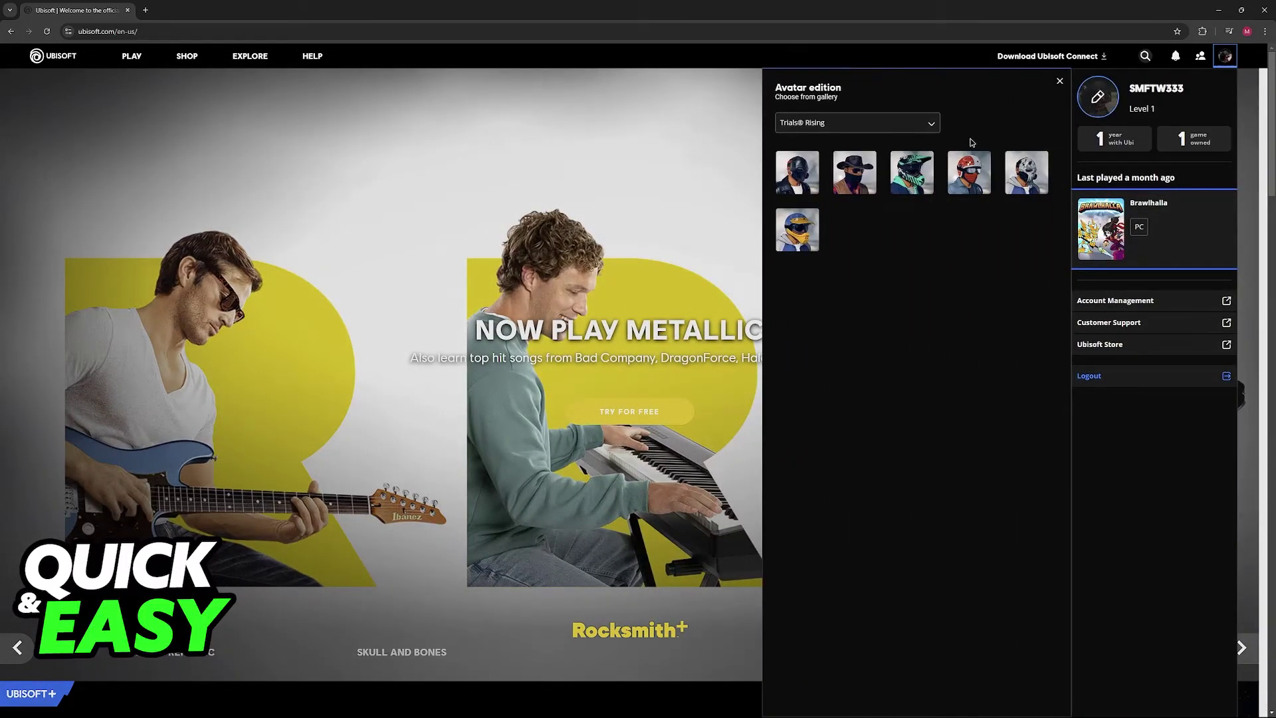
click(859, 122)
scroll(898, 200, down, 10)
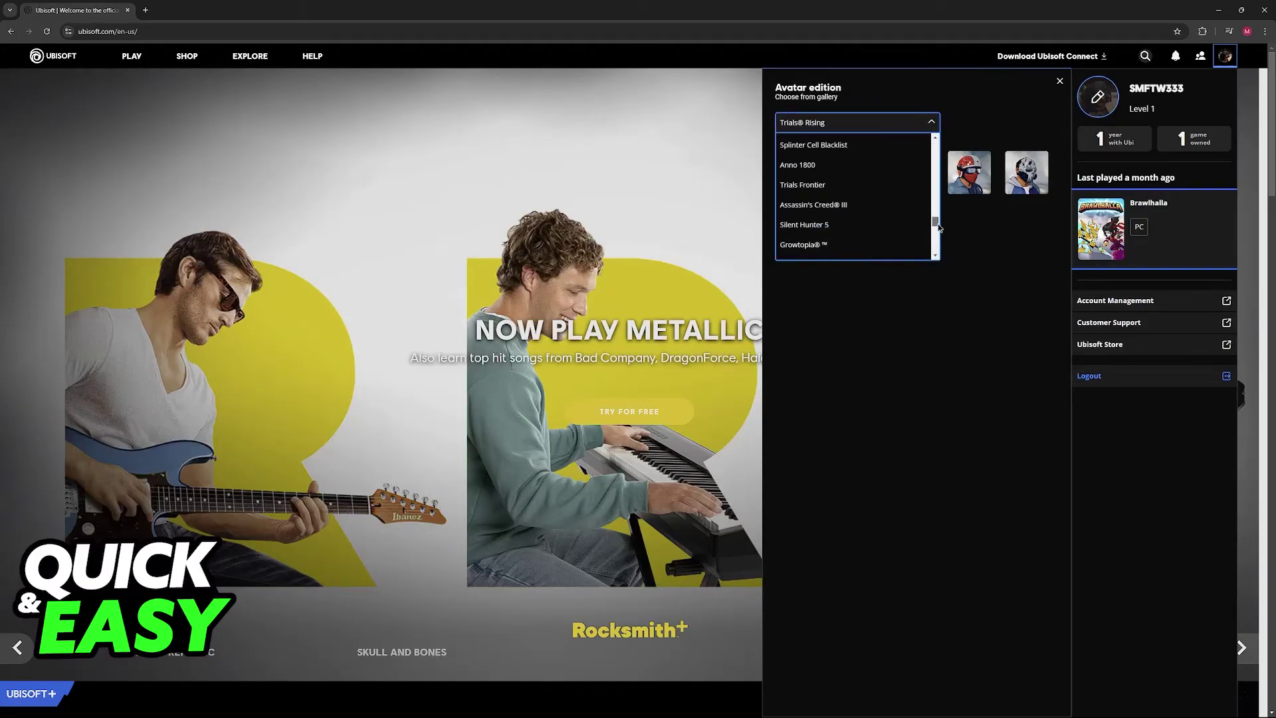
scroll(897, 200, up, 2)
click(814, 164)
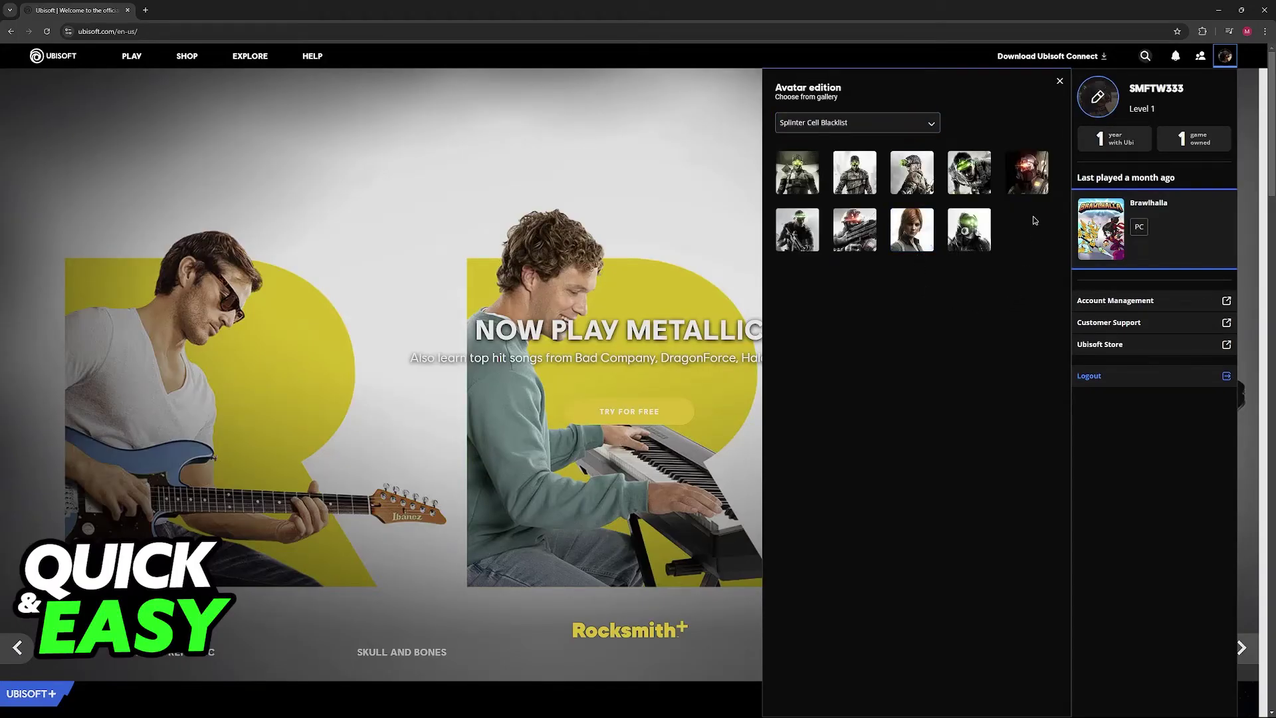
click(813, 184)
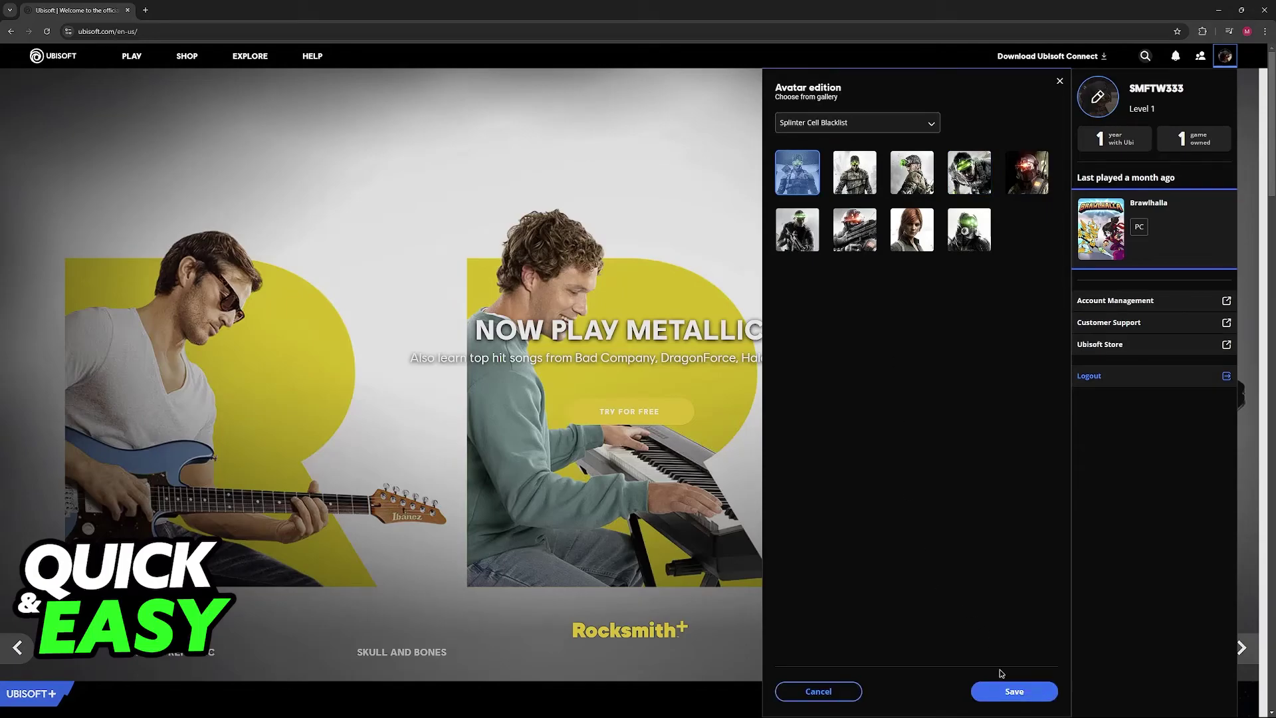
click(1009, 690)
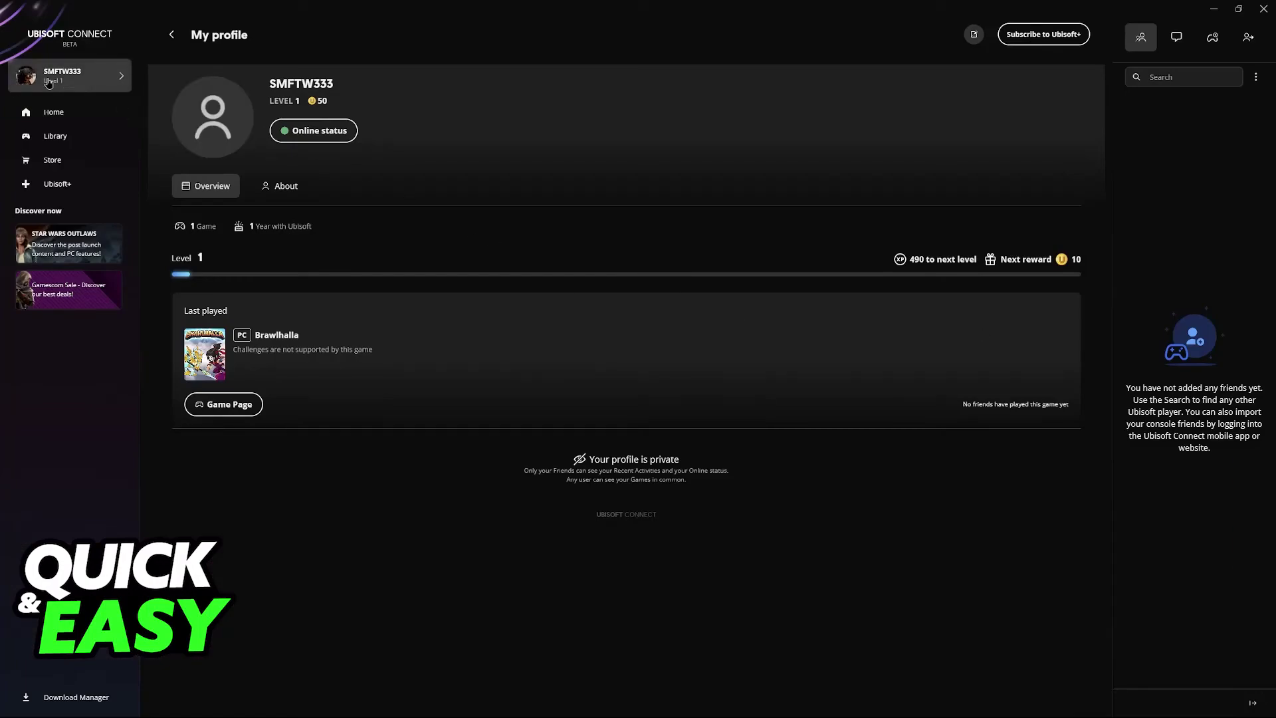
- From Avatar settings, go back through My profile to the launcher's Home page
click(213, 117)
click(171, 38)
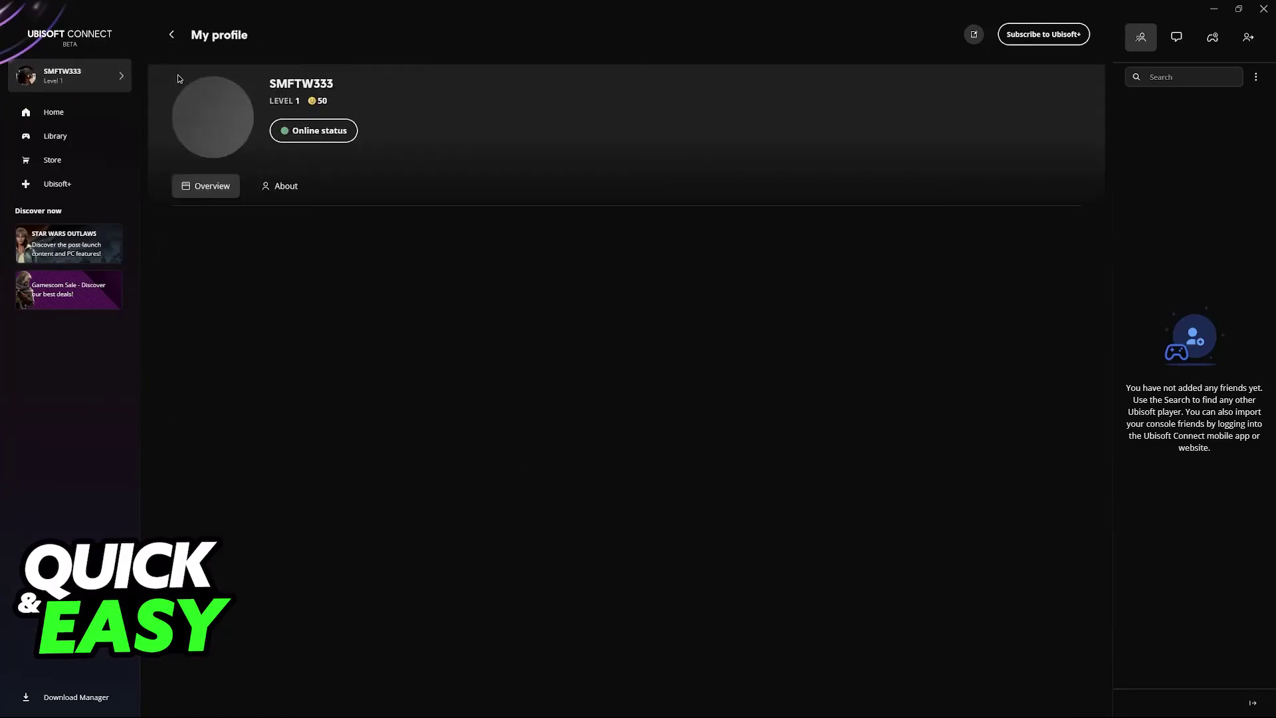
click(172, 36)
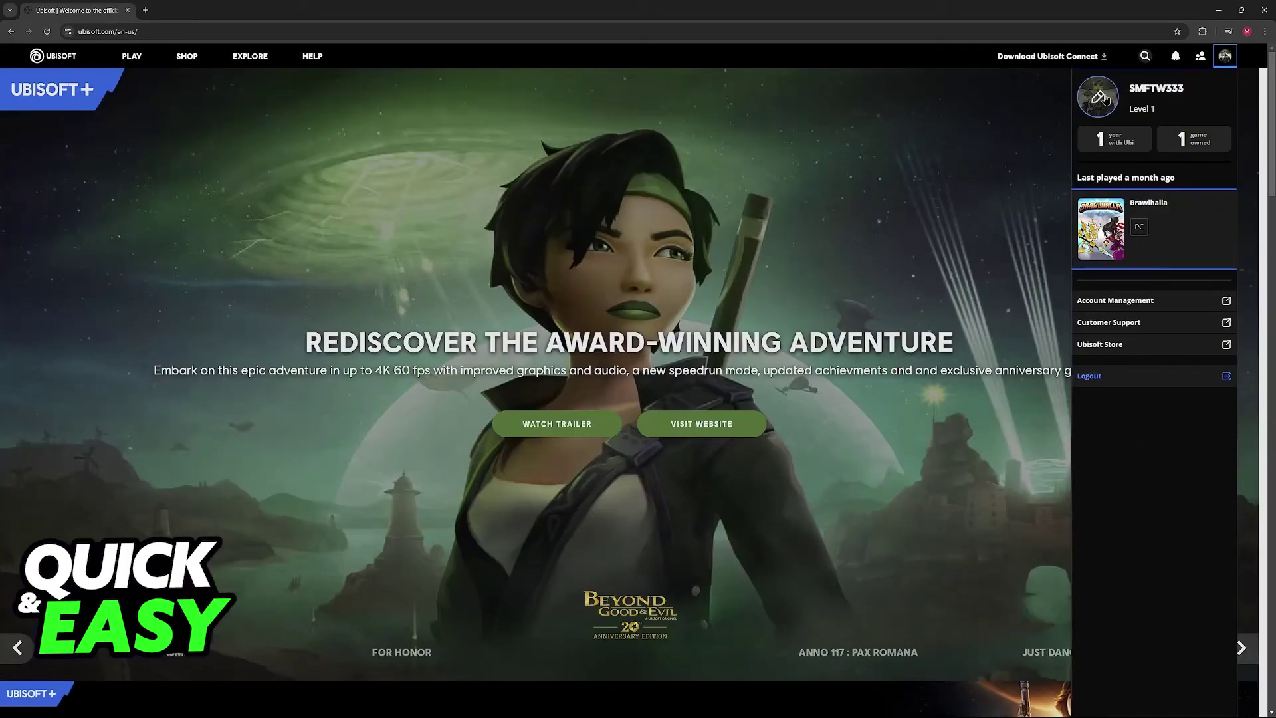
mouse_move(1098, 96)
click(1100, 98)
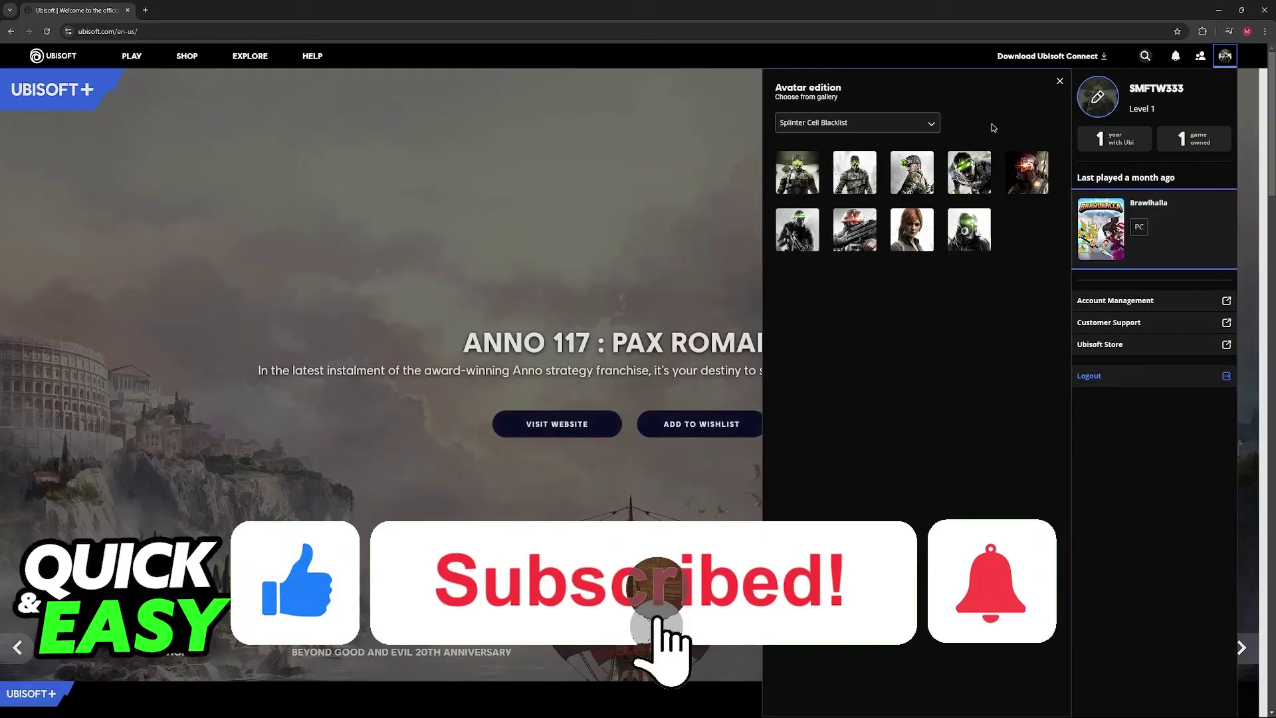
click(969, 172)
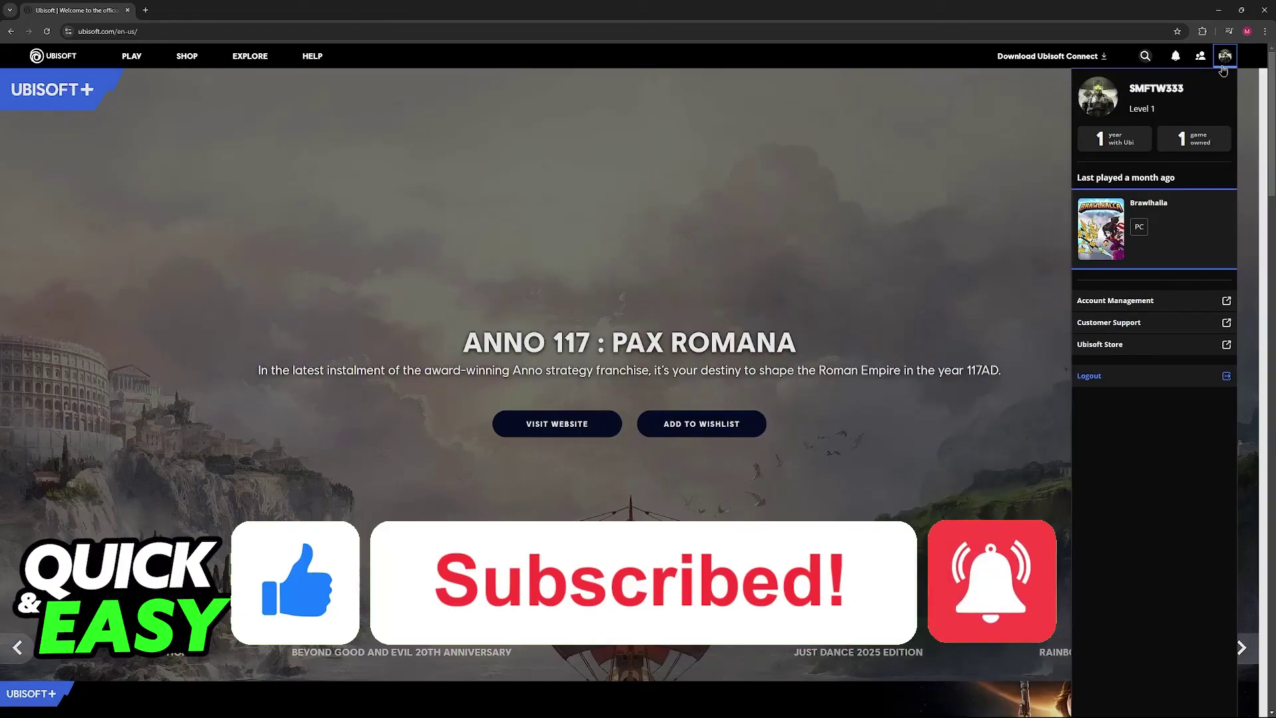